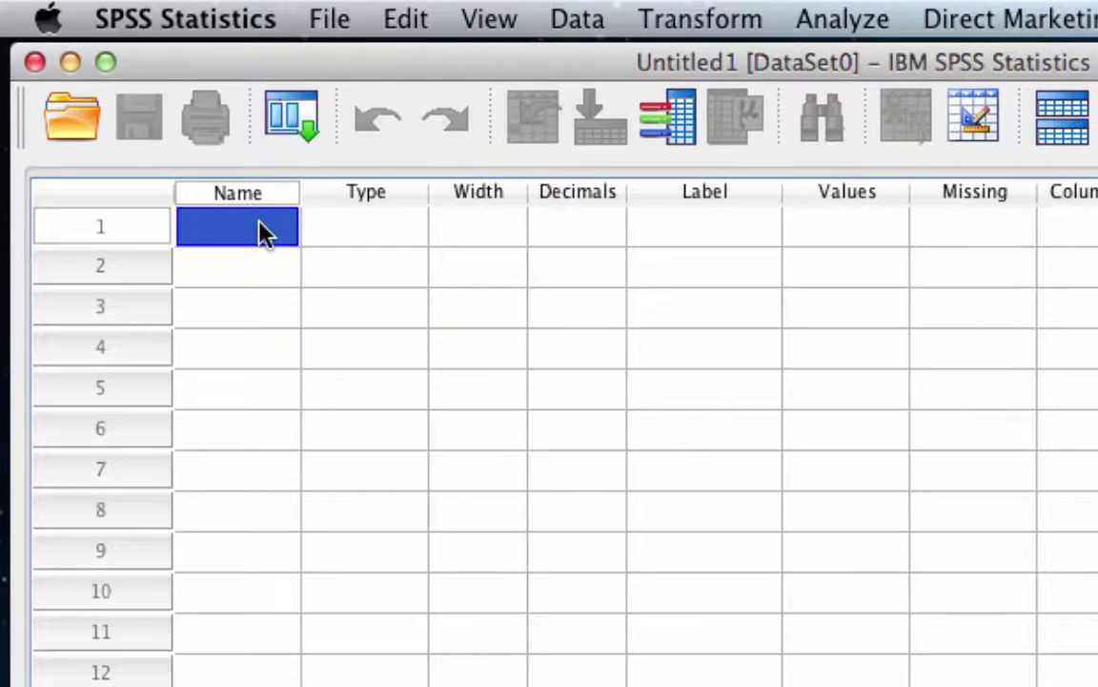
In Variable View, name row 1 Region and row 2 Complaints.
type("Region")
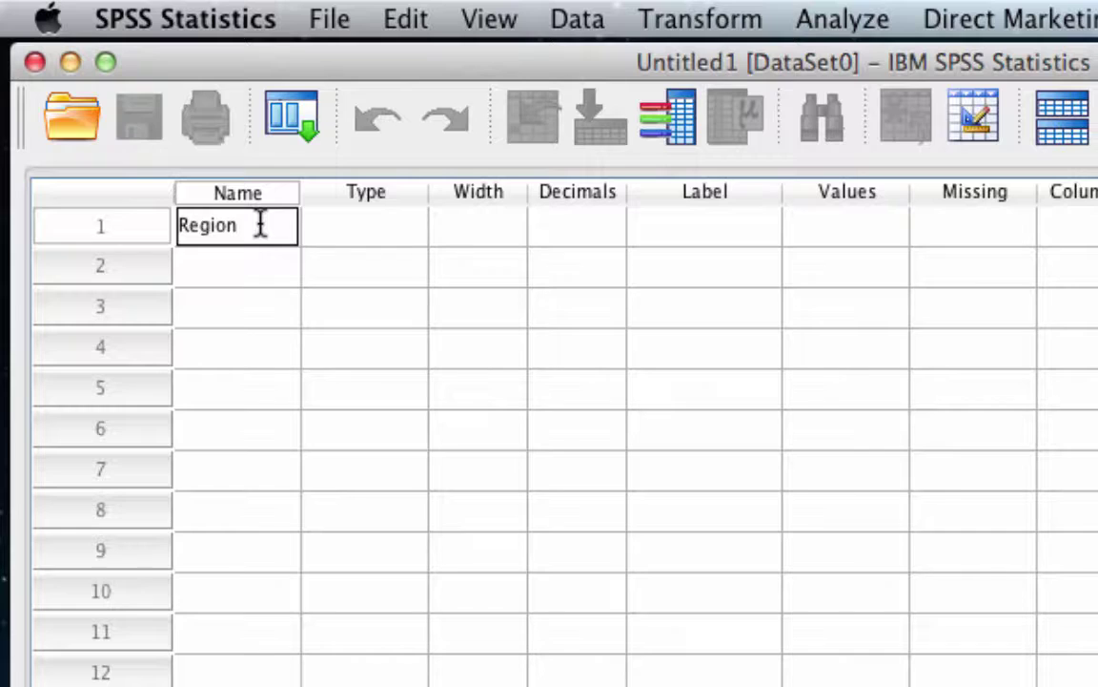
key("Return")
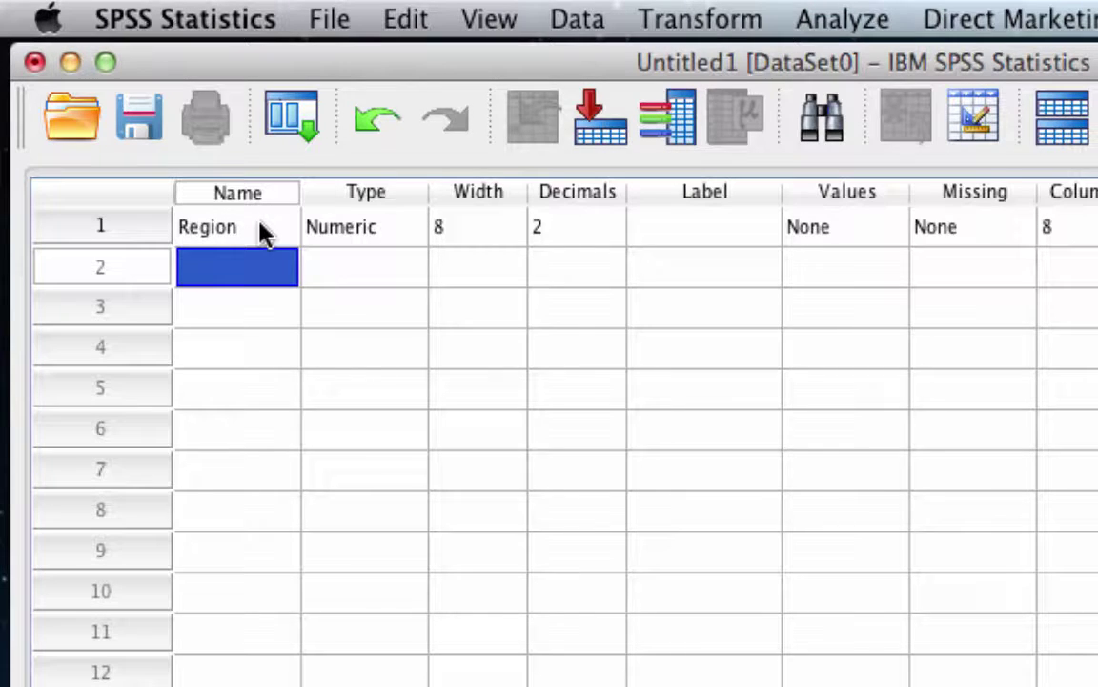
type("Co")
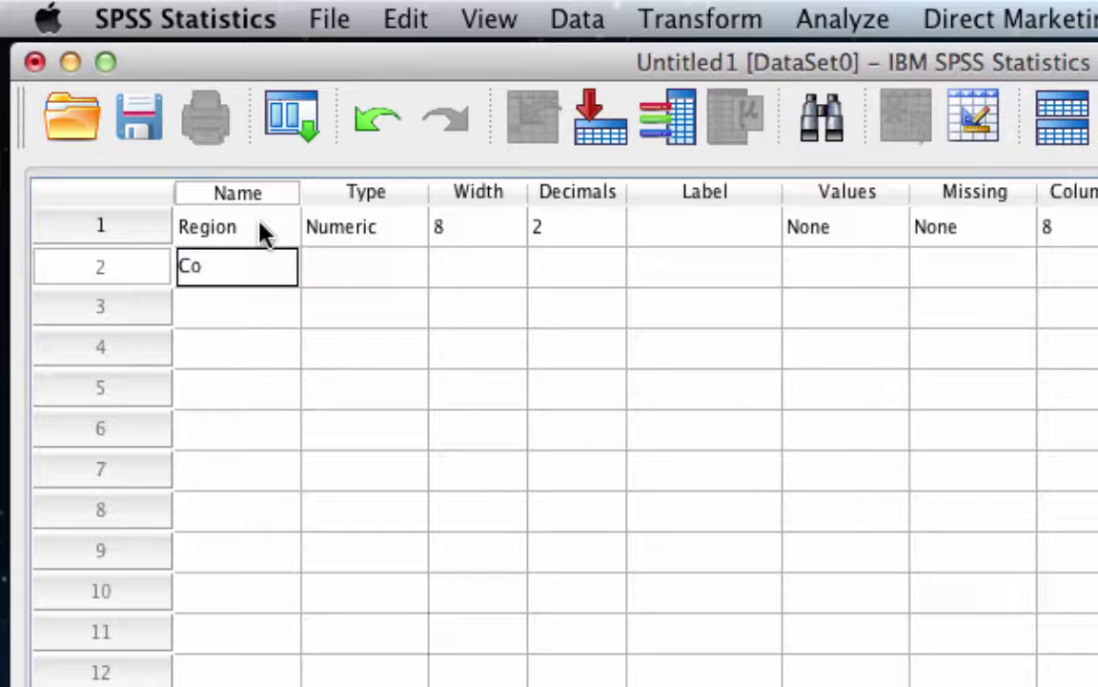
type("mplaints")
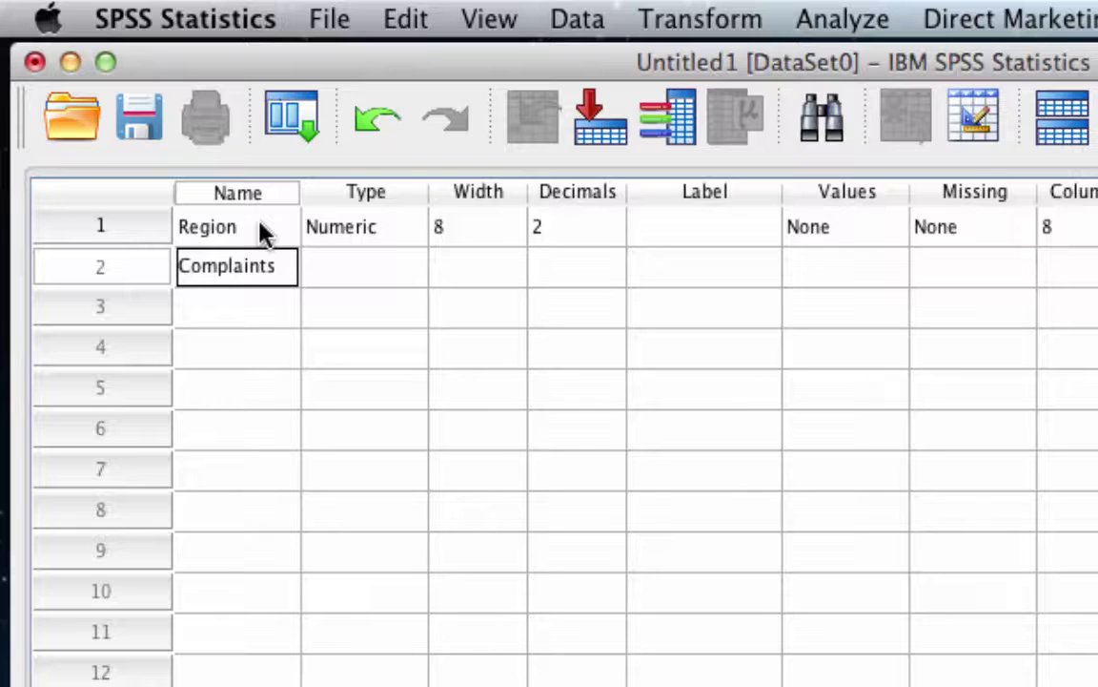
key("Return")
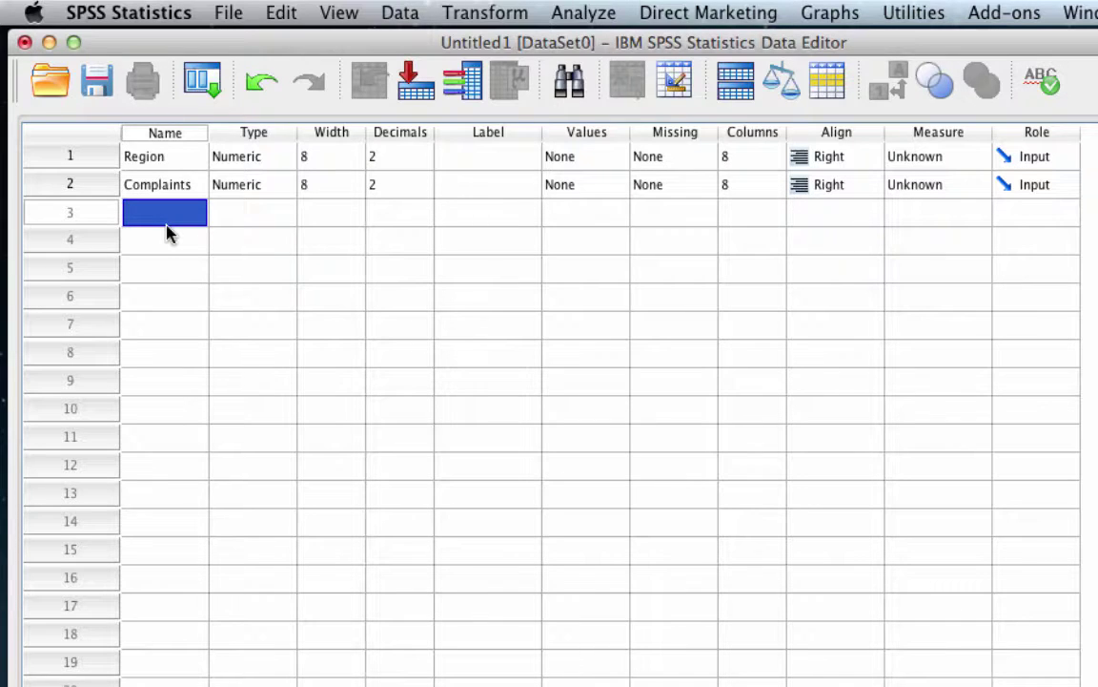
Set Region's Measure to Nominal and Complaints' Measure to Scale.
left_click(976, 160)
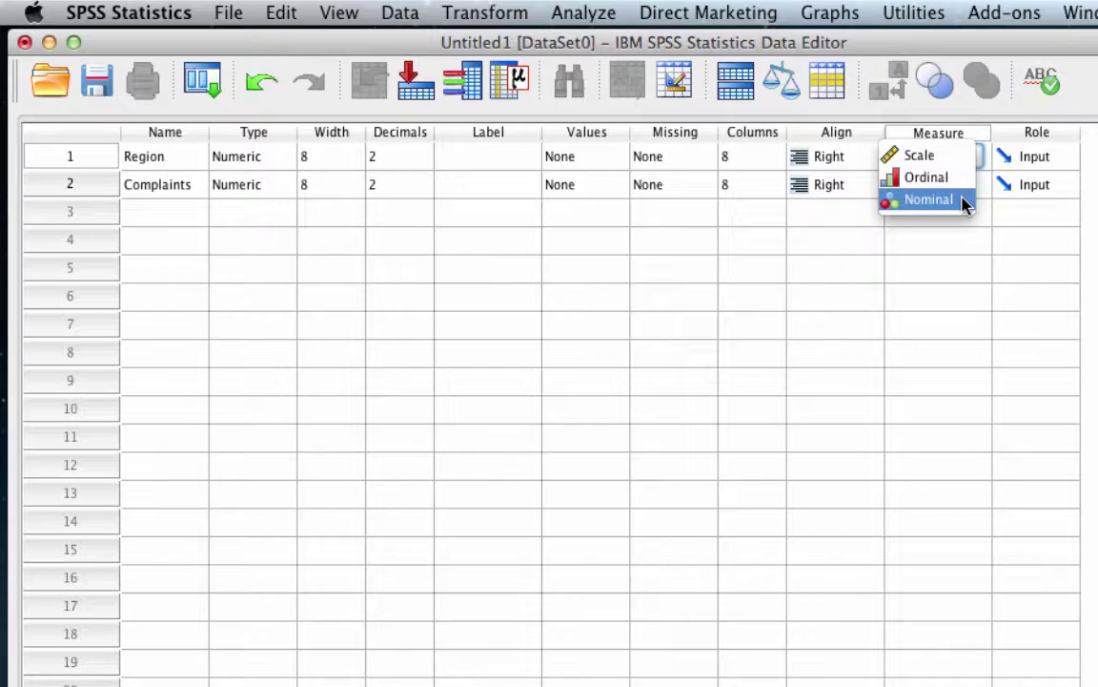
left_click(965, 201)
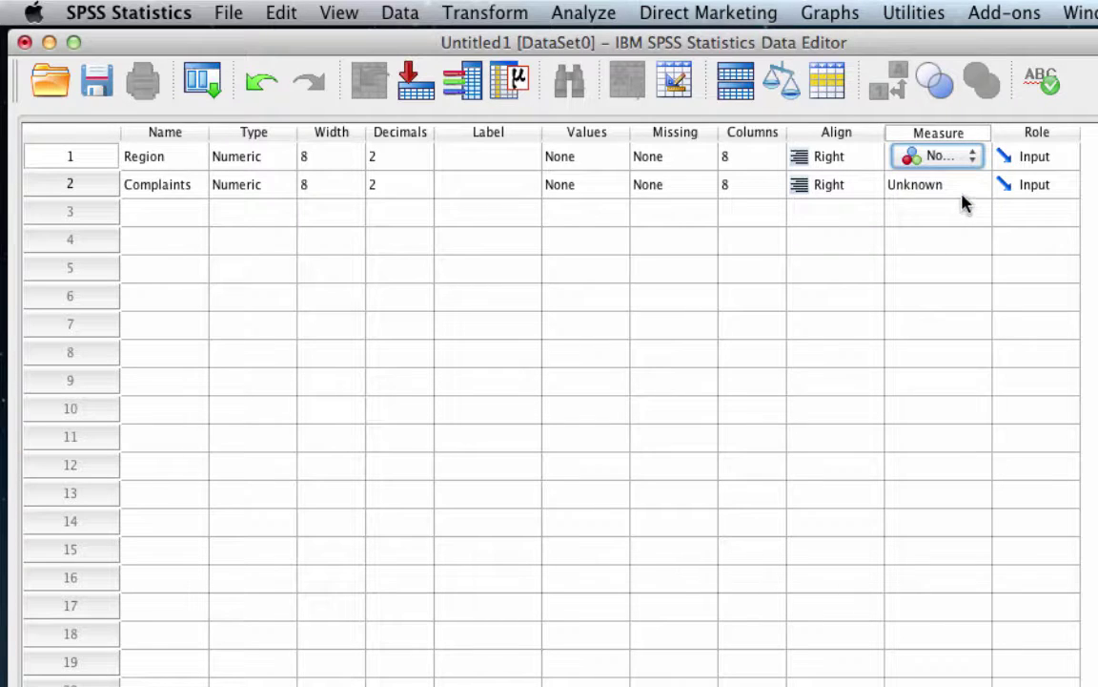
left_click(968, 187)
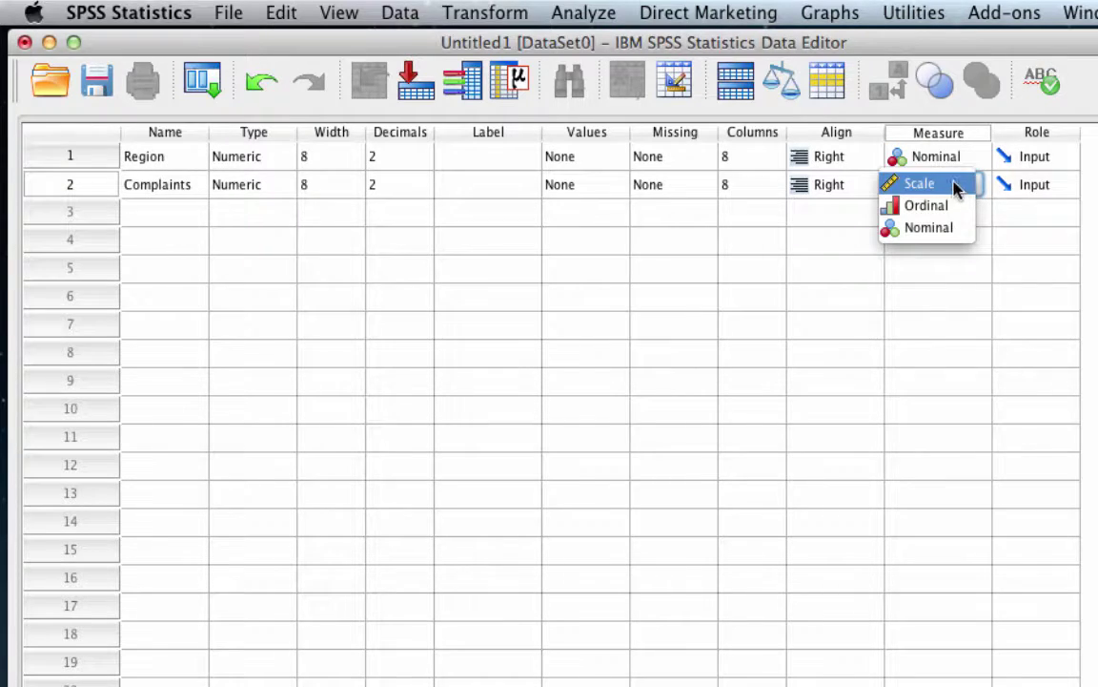
left_click(956, 185)
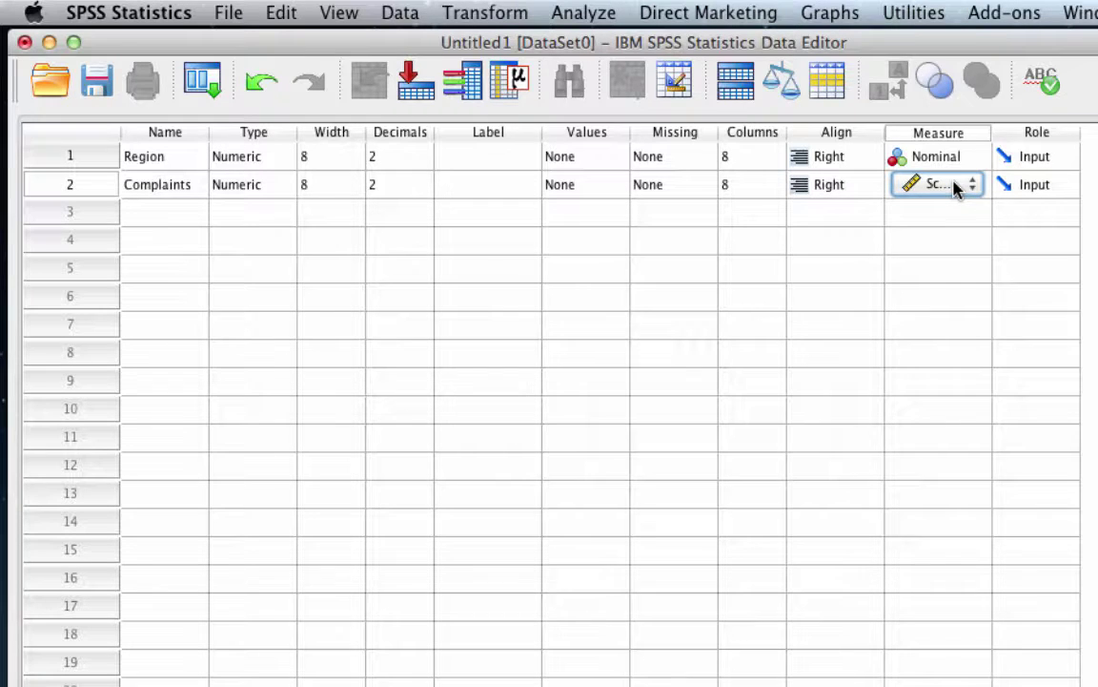
left_click(498, 164)
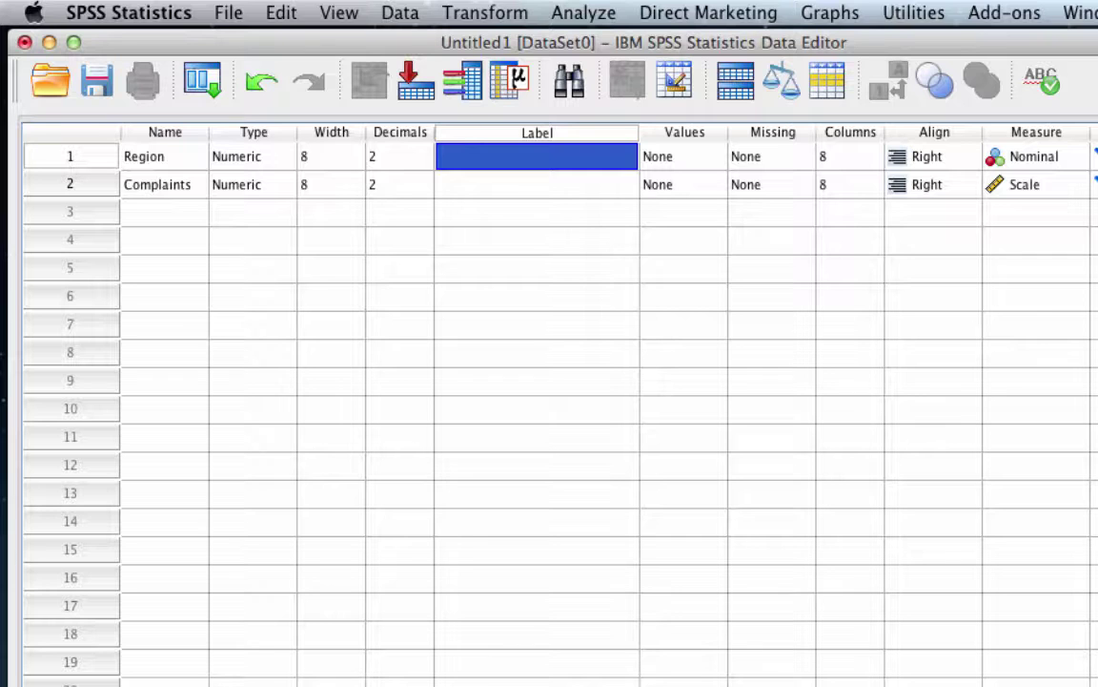
Label Region 'Location where witches live' and Complaints 'Complaints about wicked witches'.
type("Location where witches live")
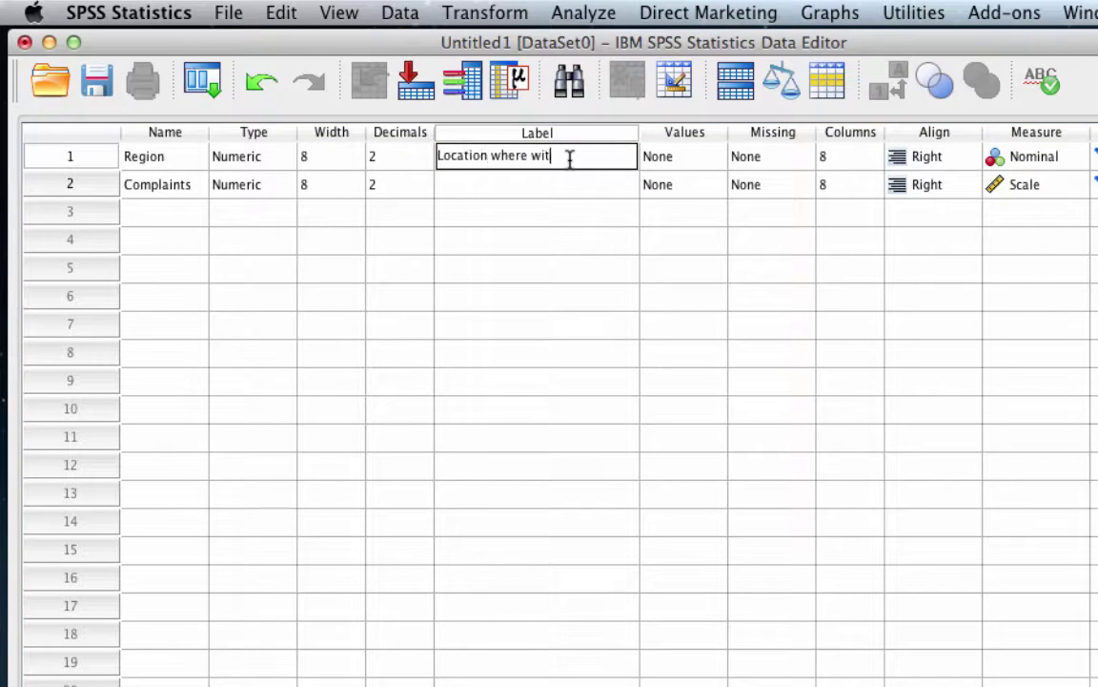
left_click(554, 184)
type("Complaints about wicked witches")
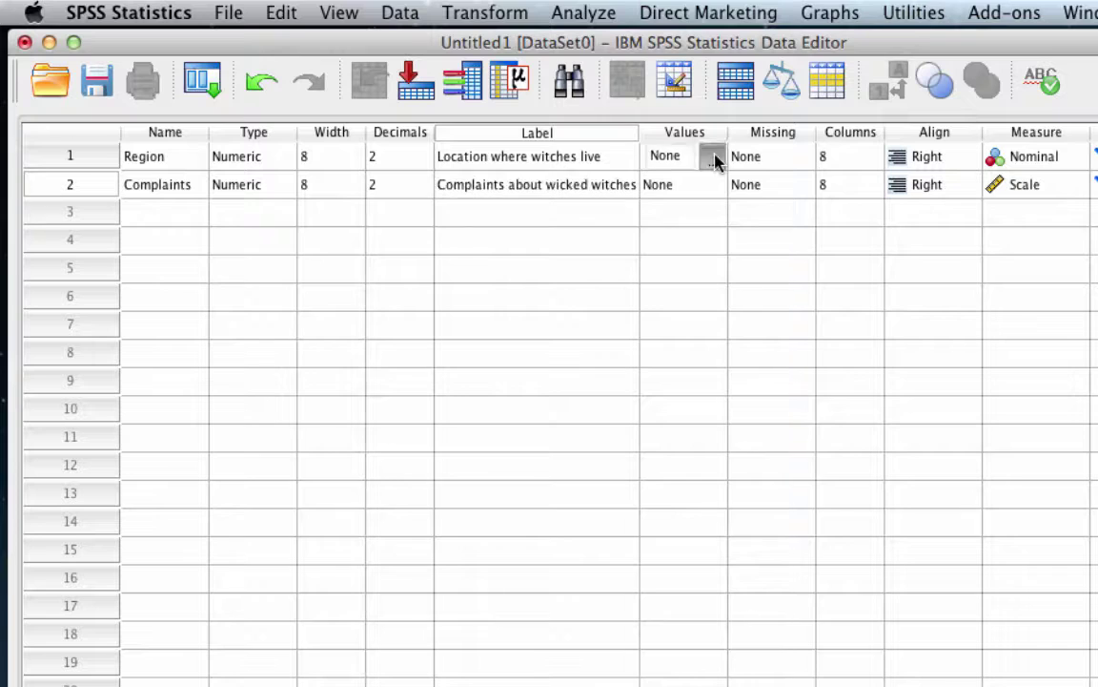
left_click(715, 163)
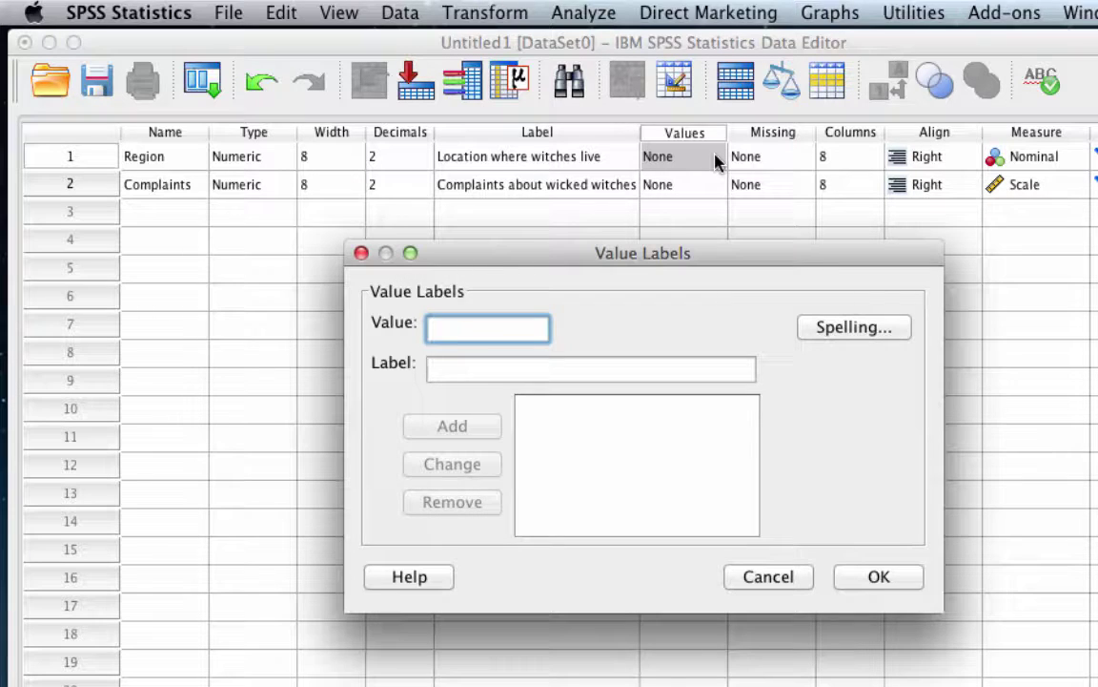
Add Region value labels 1 = North Region and 2 = South Region.
type("1")
left_click(689, 363)
type("North Region")
key("Return")
type("2")
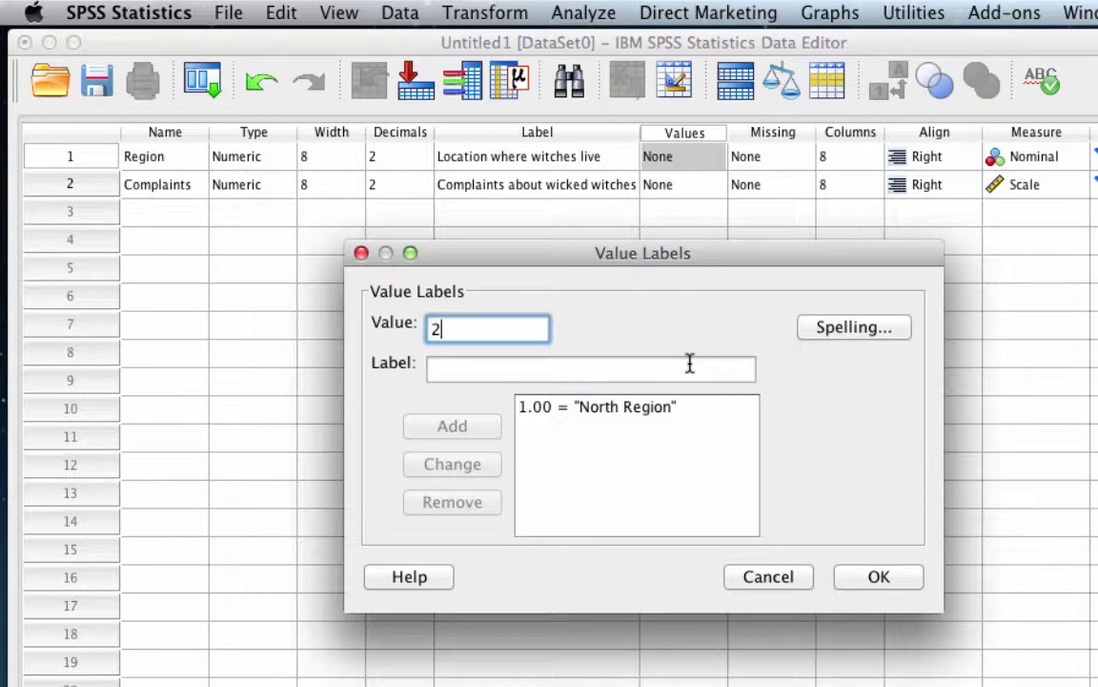
left_click(689, 364)
type("South Region")
key("Return")
Add value labels 3 = East Region and 4 = West Region, then confirm.
type("3")
left_click(689, 364)
type("Eas")
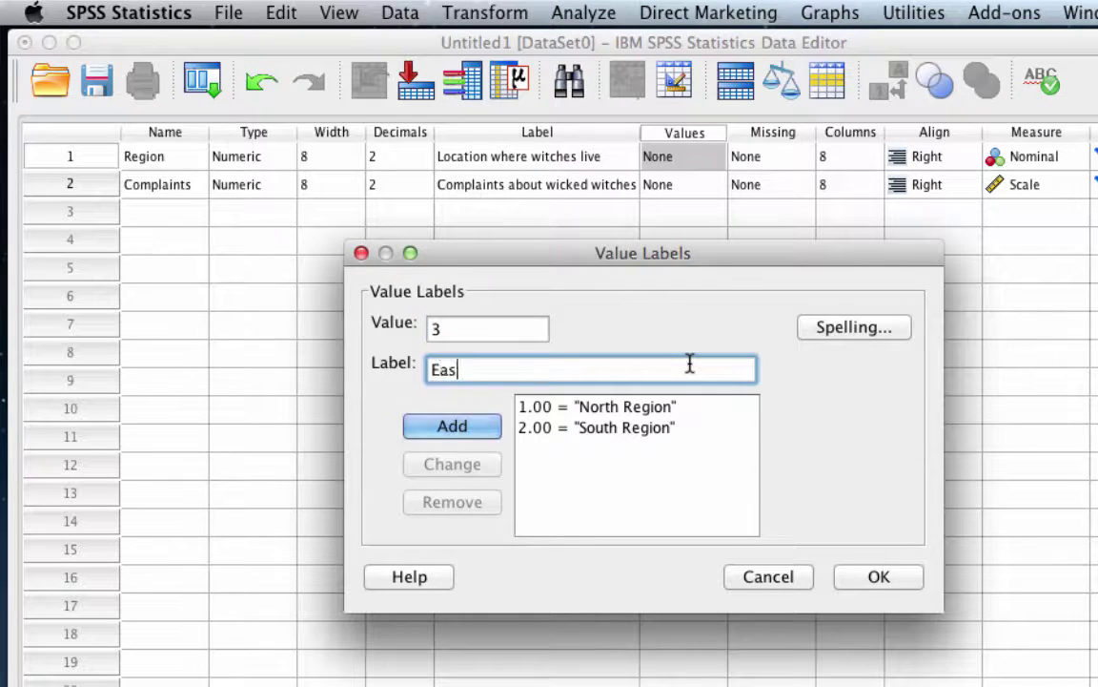
type("t Region")
key("Return")
type("4")
left_click(689, 363)
type("West Region")
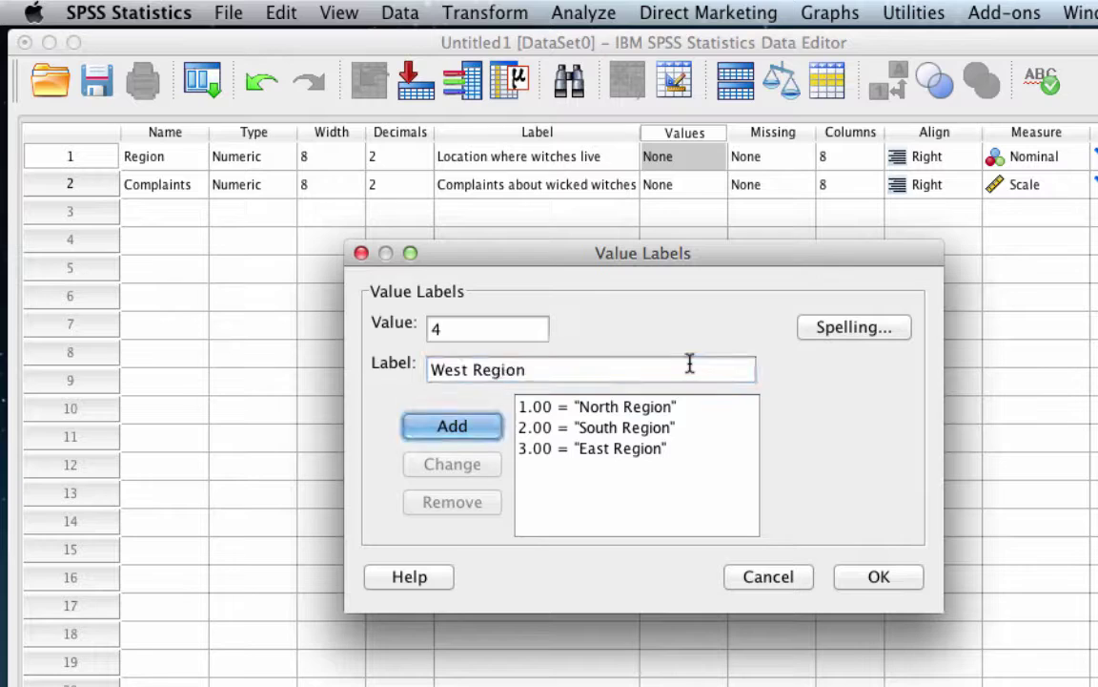
key("Return")
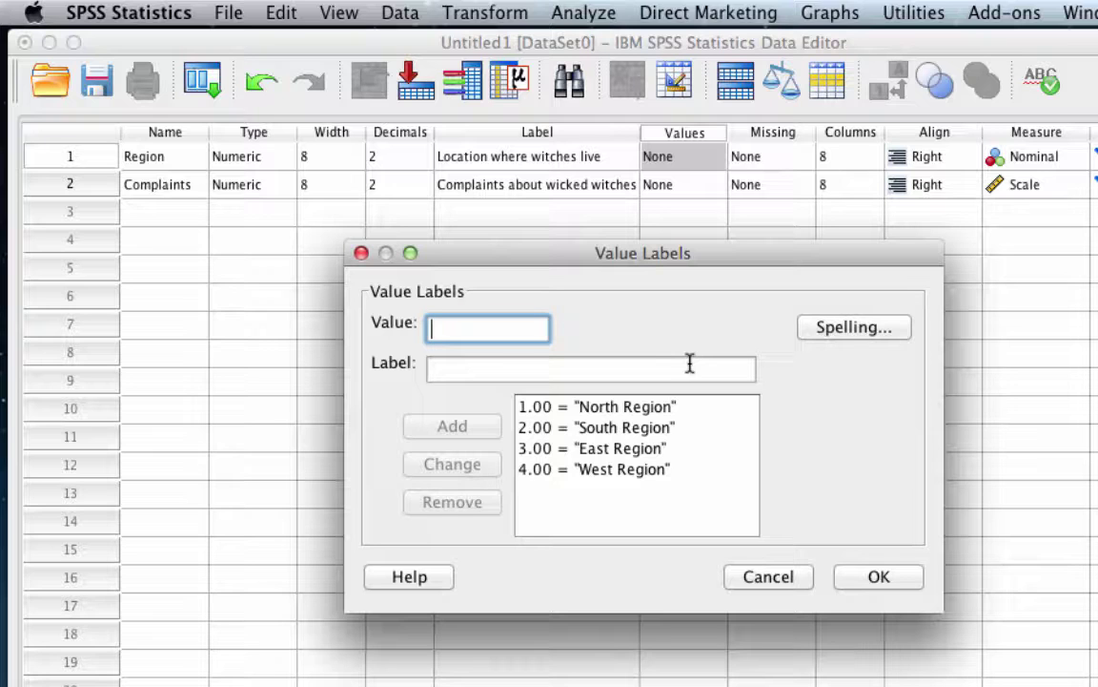
left_click(877, 577)
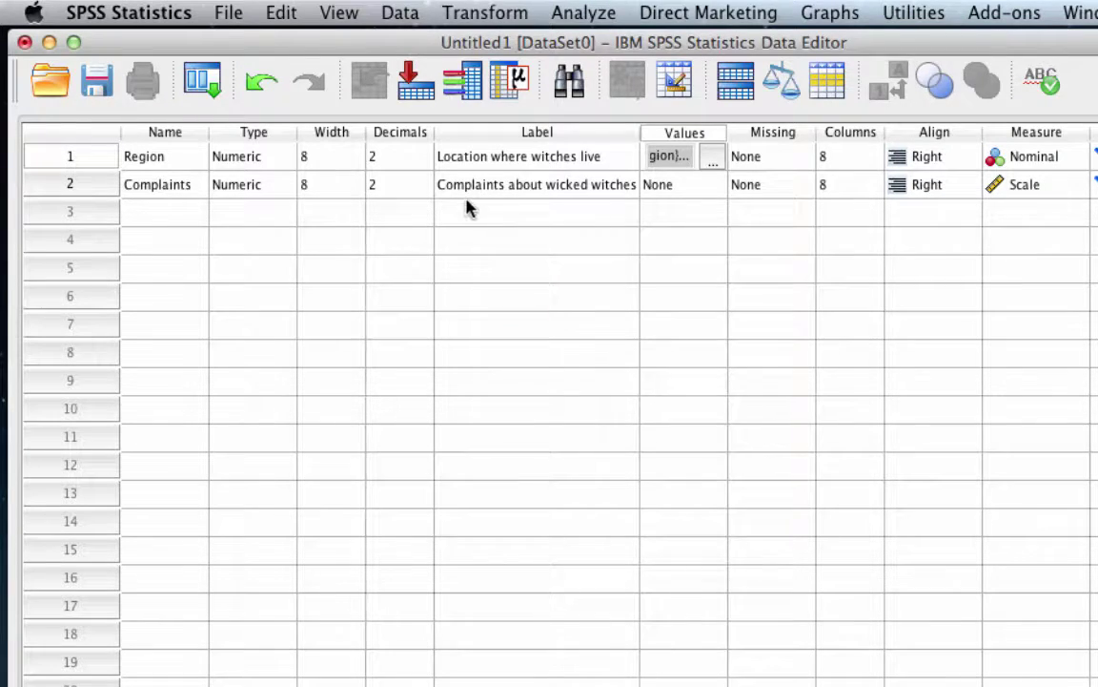
Reduce Region and Complaints to 0 decimal places and switch to Data View.
left_click(421, 162)
left_click(425, 162)
left_click(425, 162)
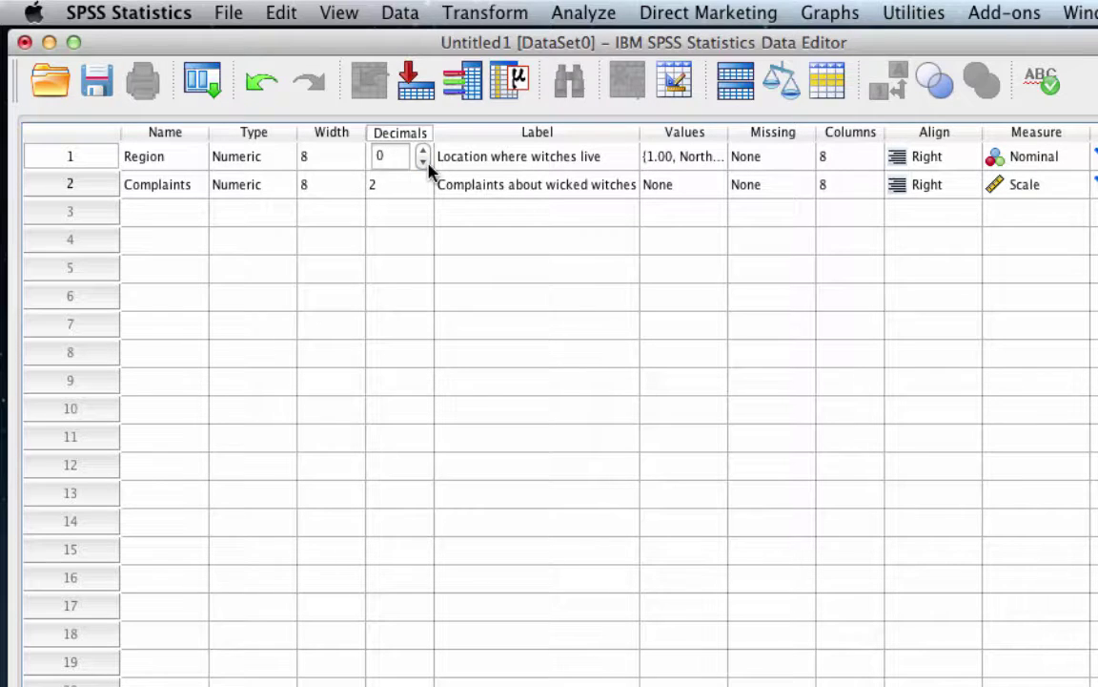
left_click(423, 191)
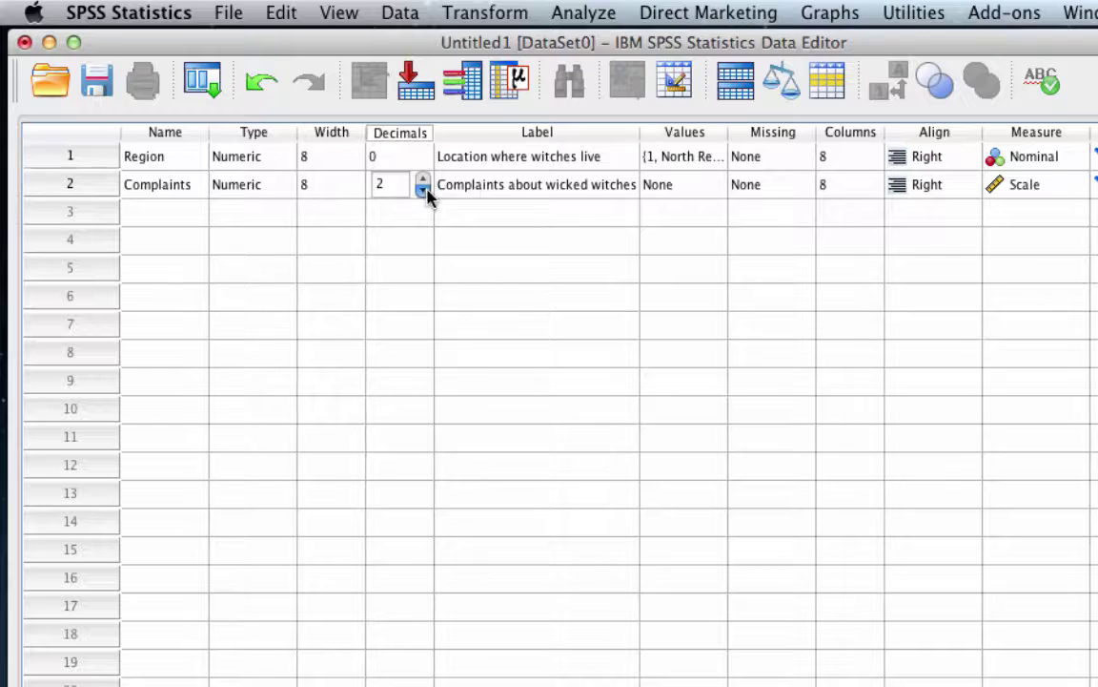
left_click(424, 191)
left_click(425, 193)
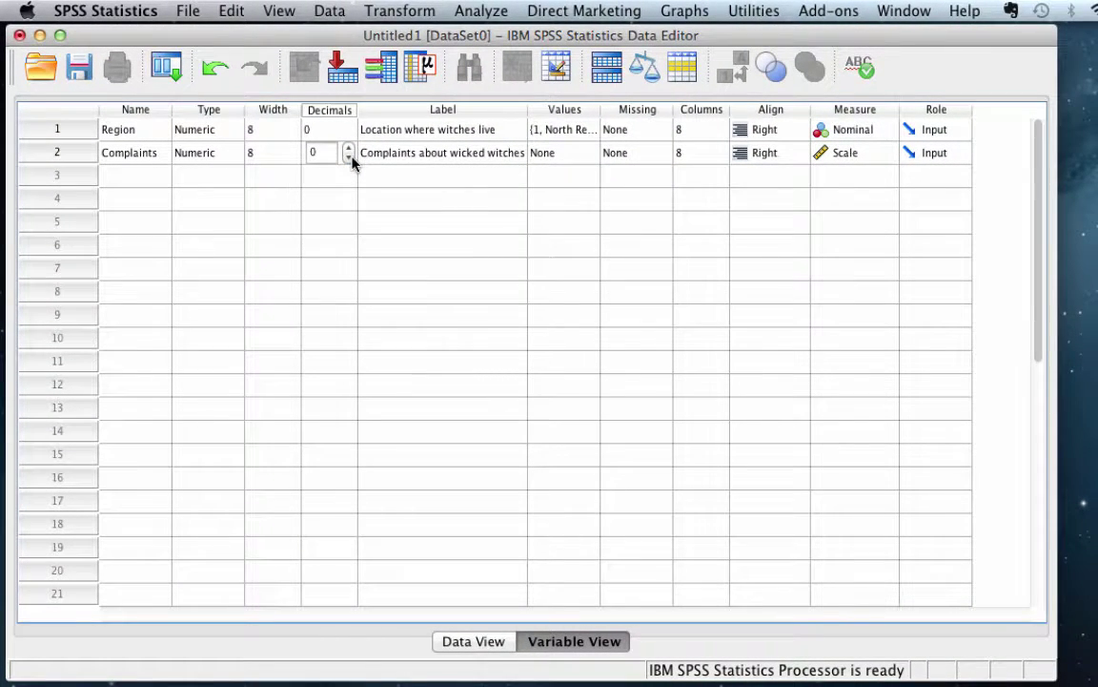
left_click(474, 643)
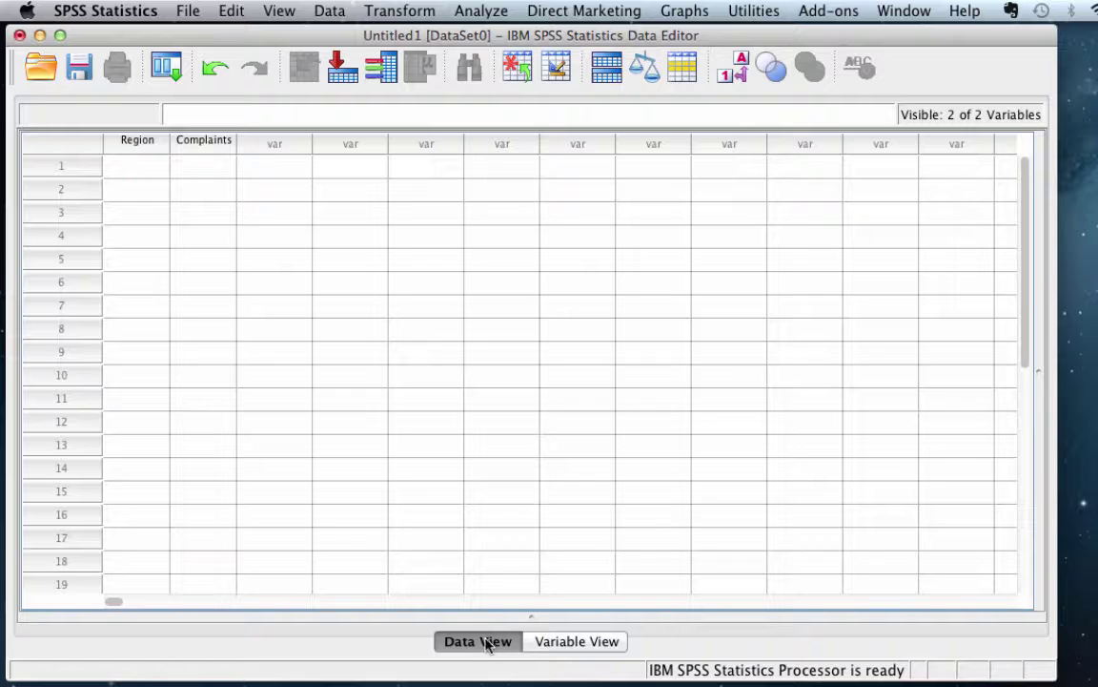
Enter Region codes 1, 2, 3, 4, five cases each, in rows 1–20.
left_click(132, 167)
type("1 1 1 1 1 2 2 2 2 2 3 3 3 3 3 4 4 4 4 4")
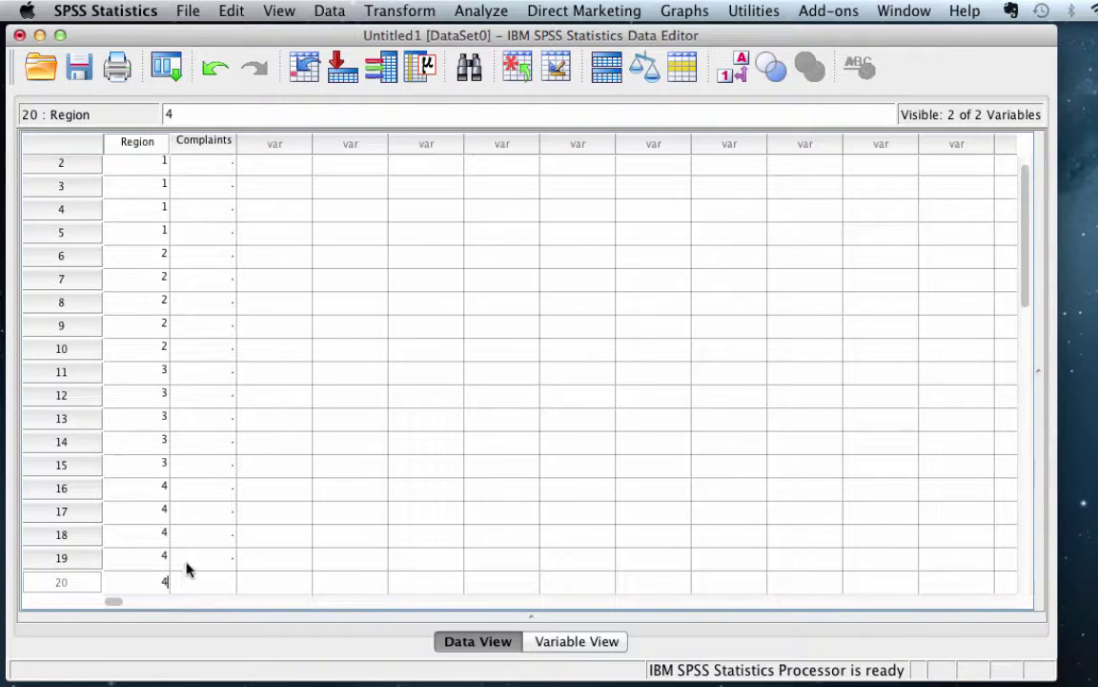
scroll(204, 278, "up", 1)
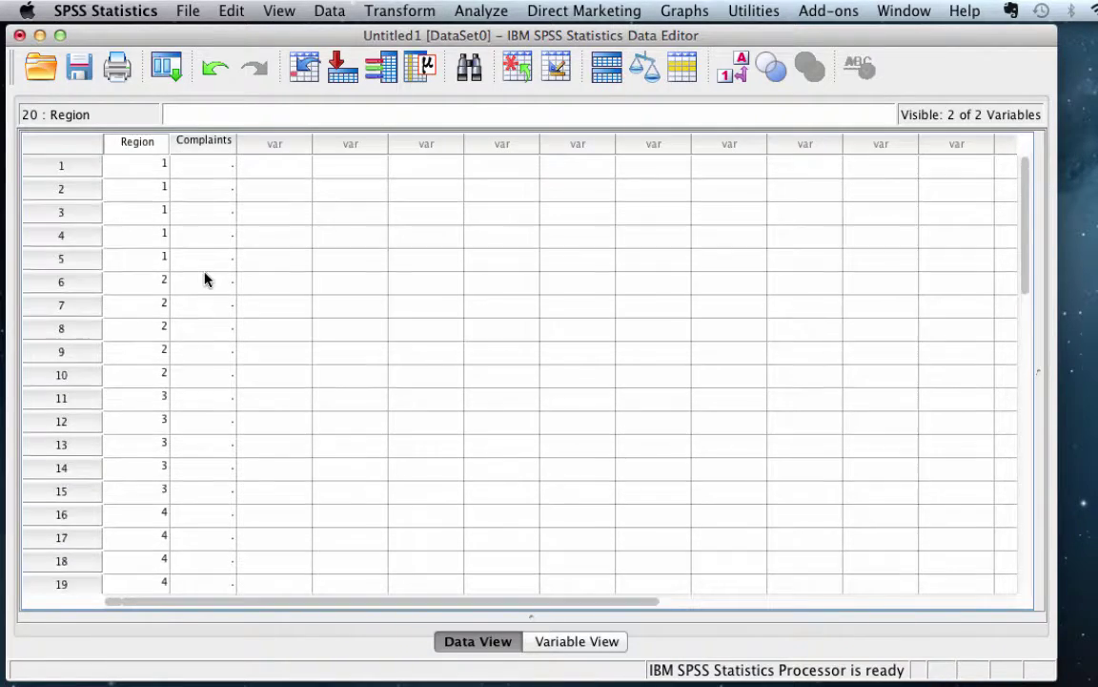
Enter Complaints counts 0,1,3,1,0,1,3,1,2,0,4,3,5,2,4,5,4,3,5,4 for the twenty cases.
left_click(198, 168)
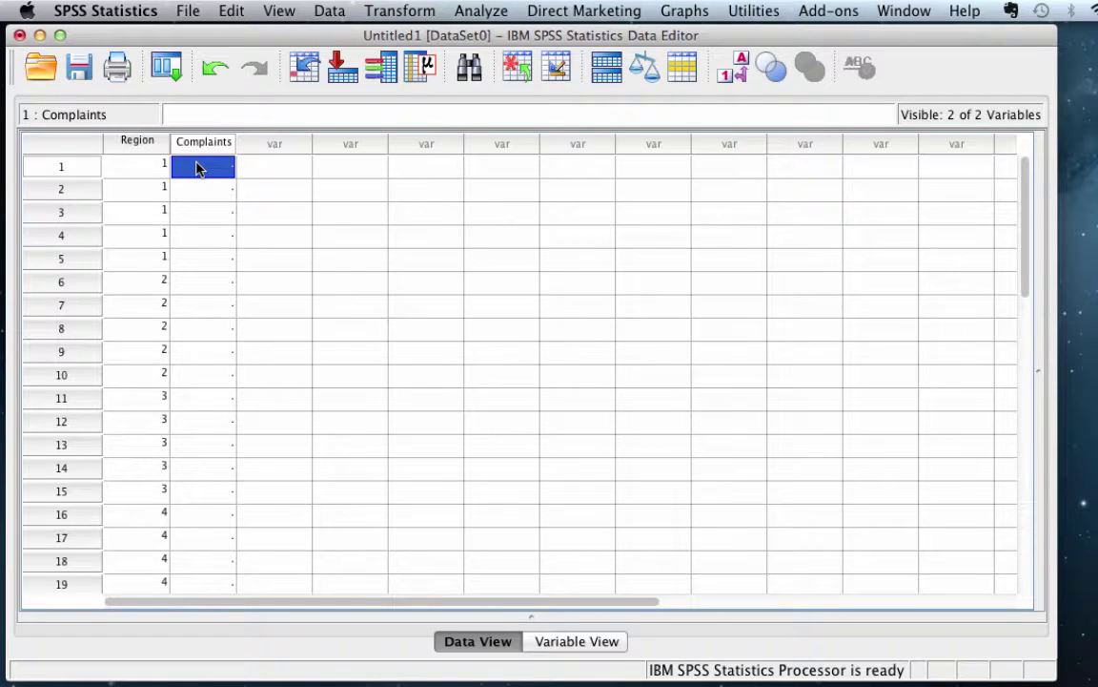
type("0")
key("Return")
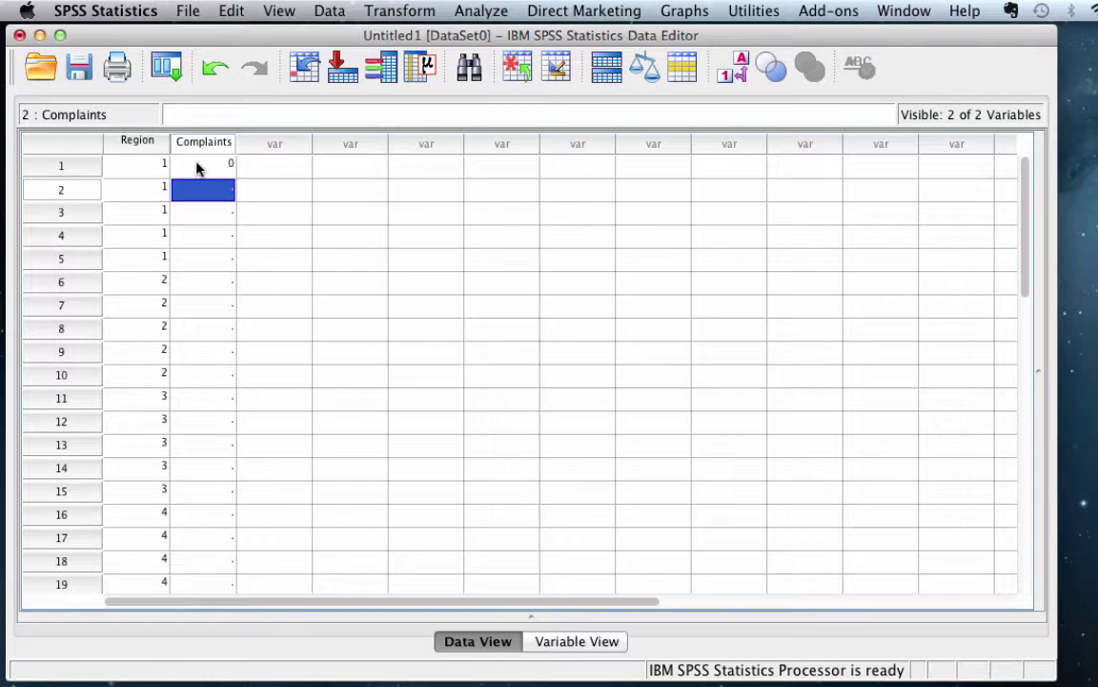
type("1")
key("Return")
type("3")
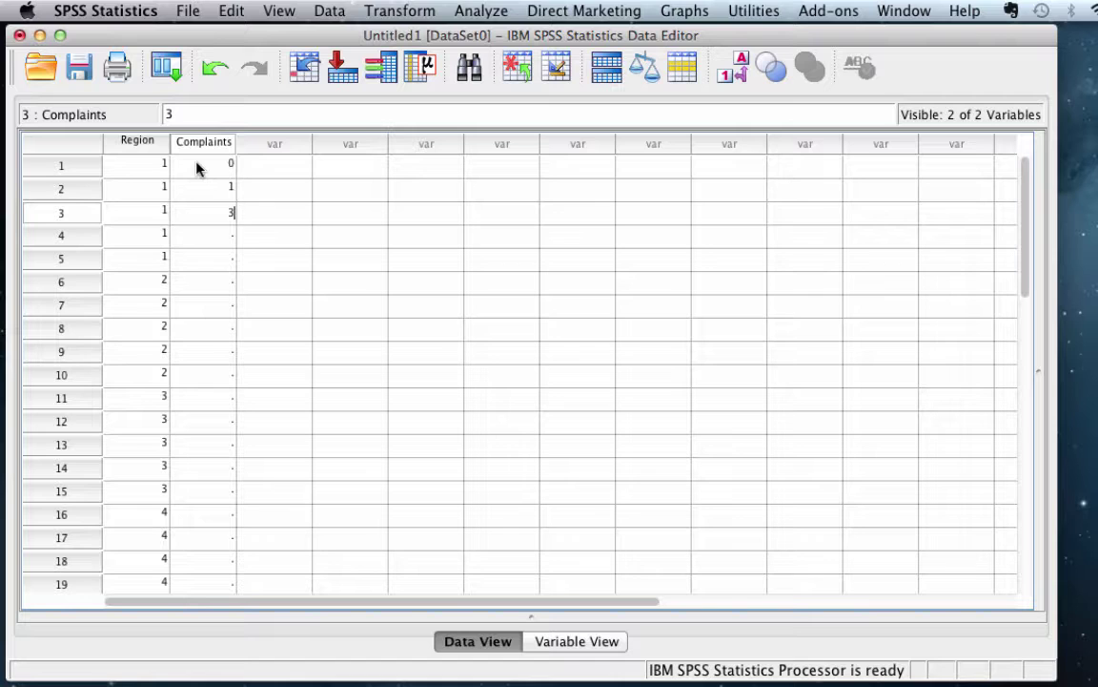
key("Escape")
type("3 1 0 1 3 1 2 0 4 3 5 2 4 5 4 3 5 4")
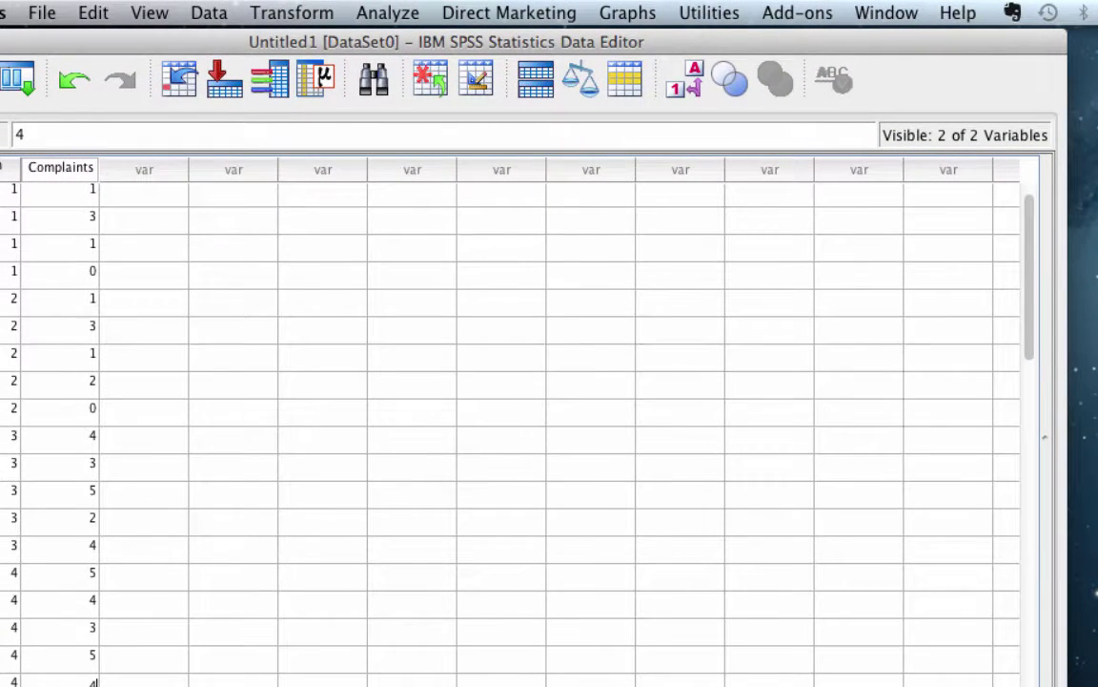
Via Analyze > Compare Means > One-Way ANOVA, put Region in Factor and Complaints in Dependent List.
left_click(386, 16)
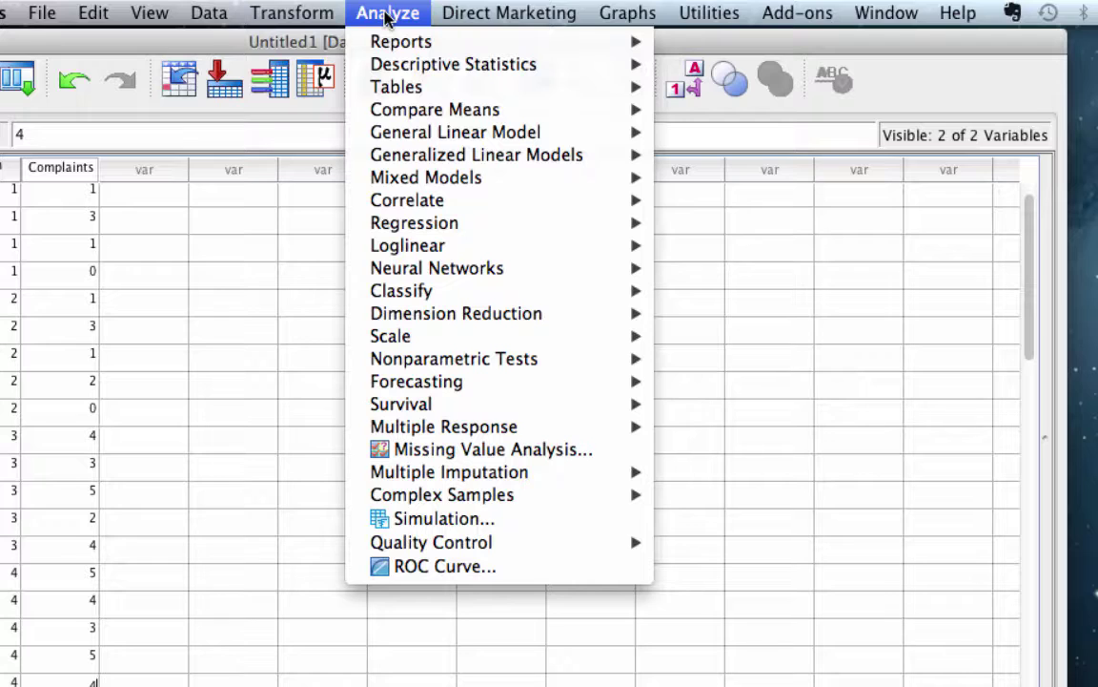
mouse_move(417, 110)
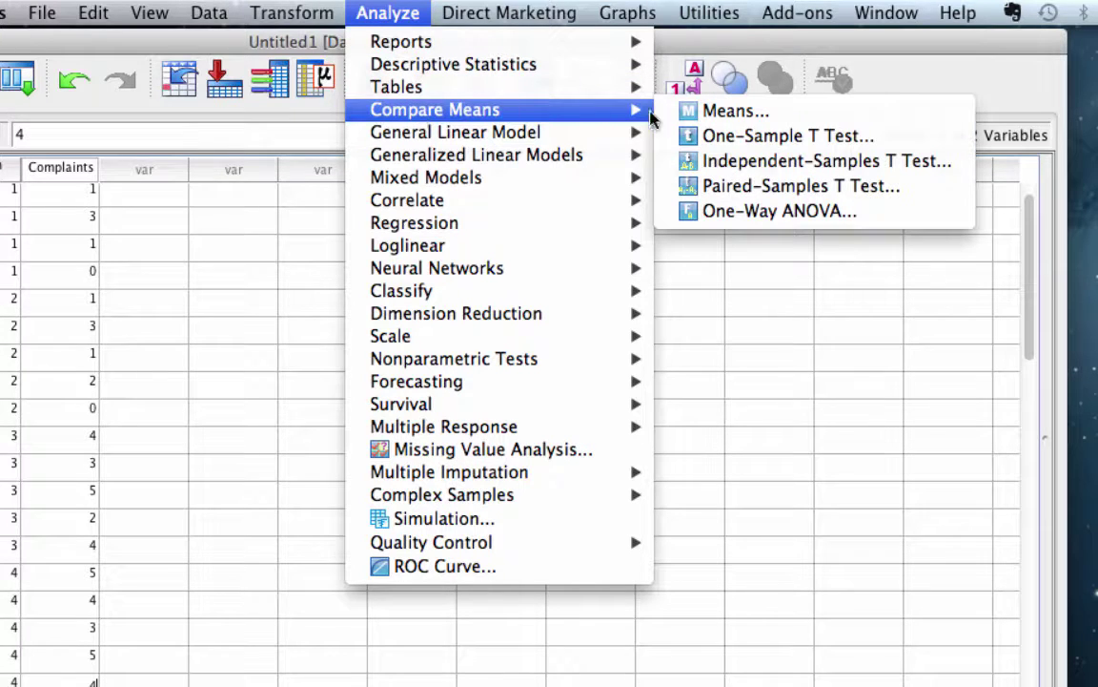
left_click(736, 212)
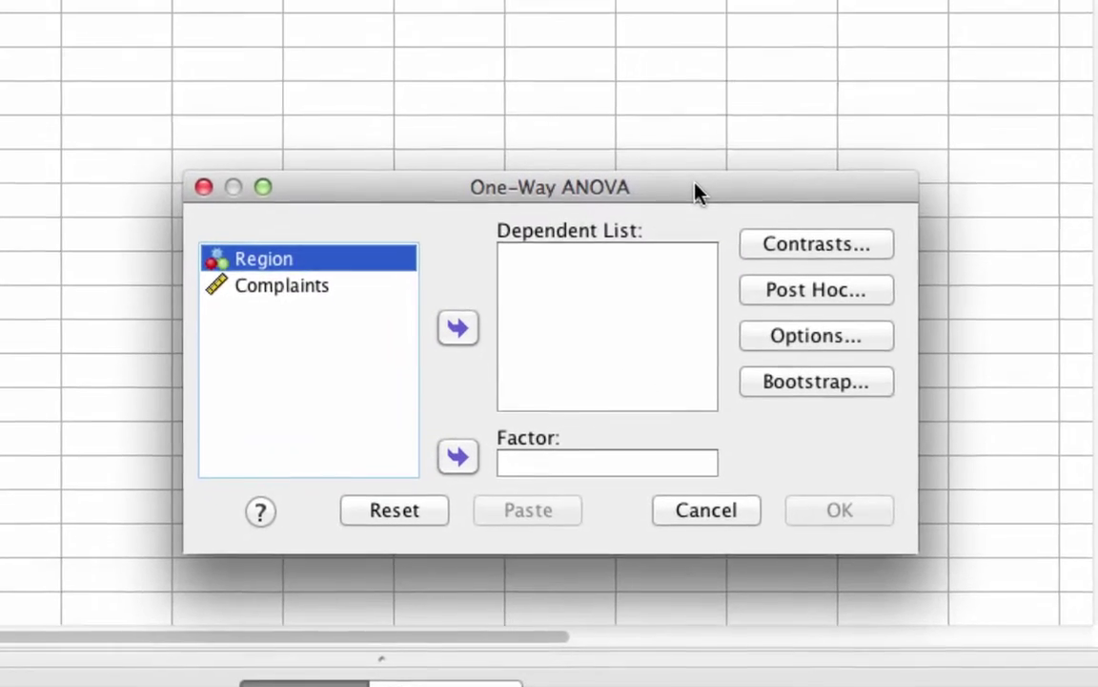
left_click_drag(696, 186, 649, 99)
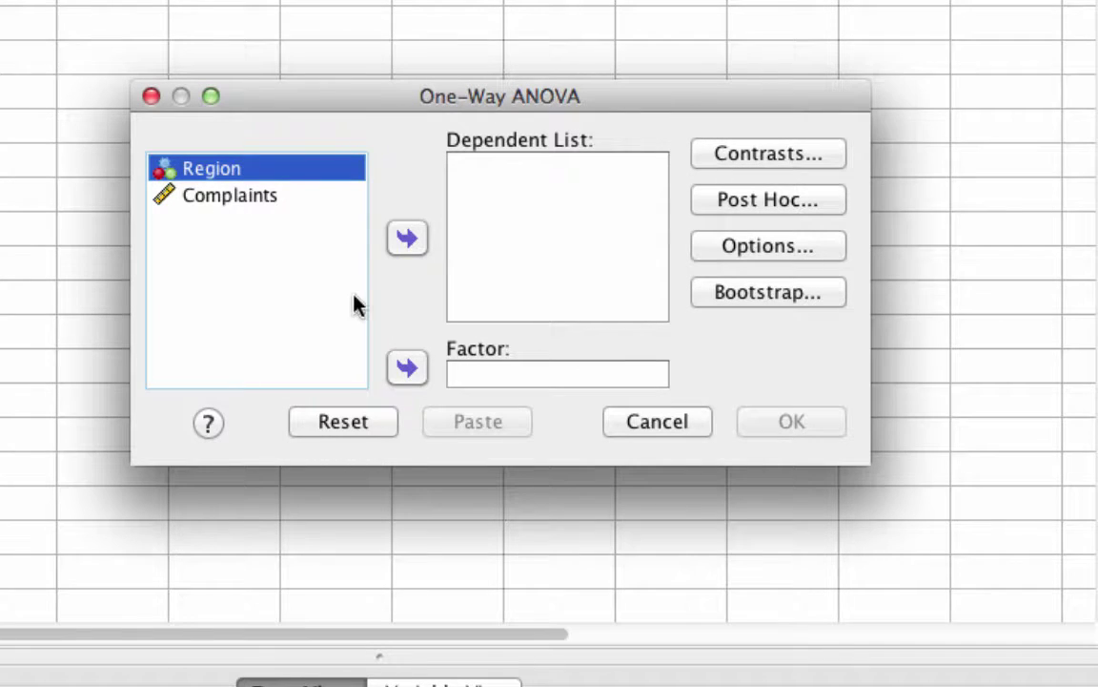
left_click(407, 369)
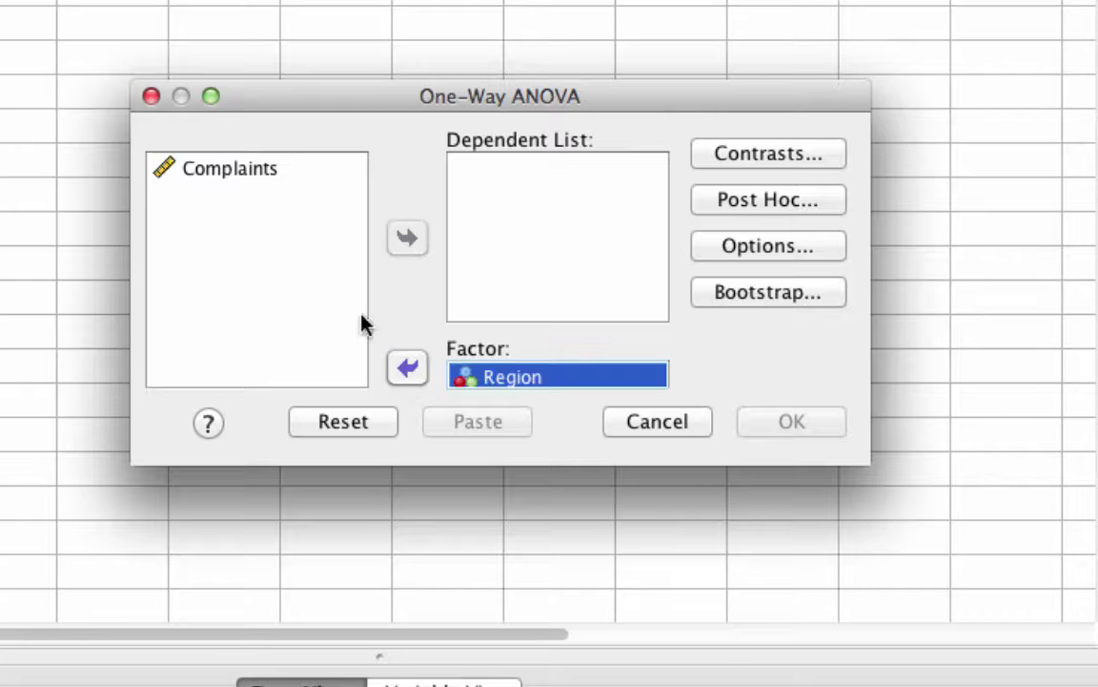
left_click(320, 181)
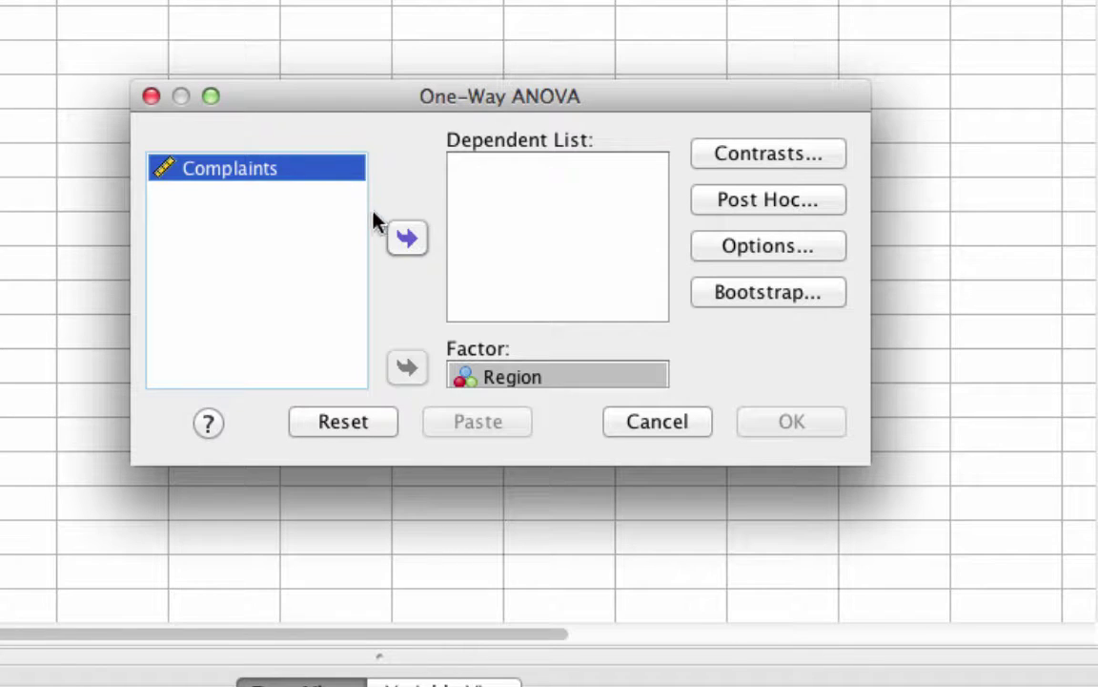
left_click(407, 238)
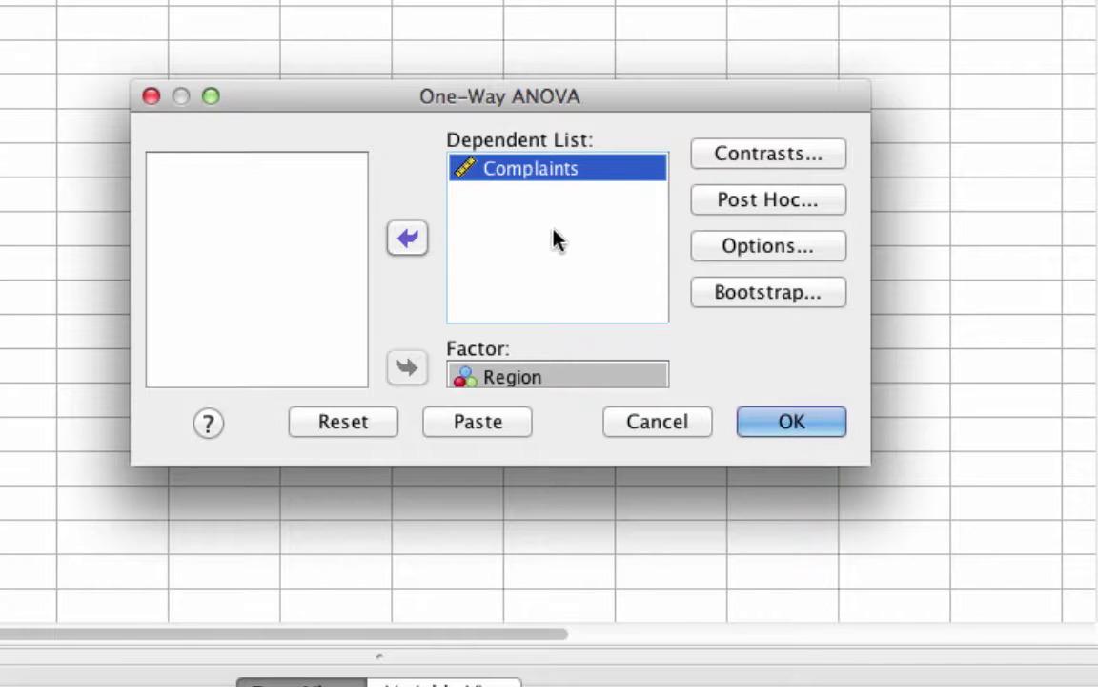
Add Tukey post hoc comparisons to the ANOVA.
left_click(711, 202)
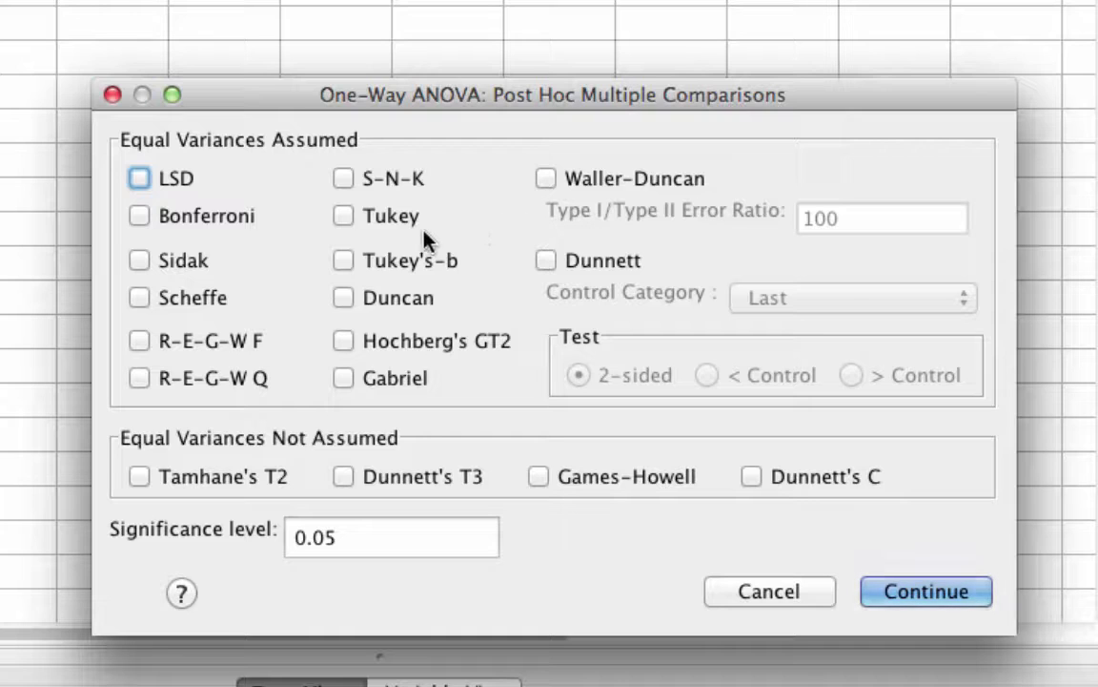
left_click(344, 218)
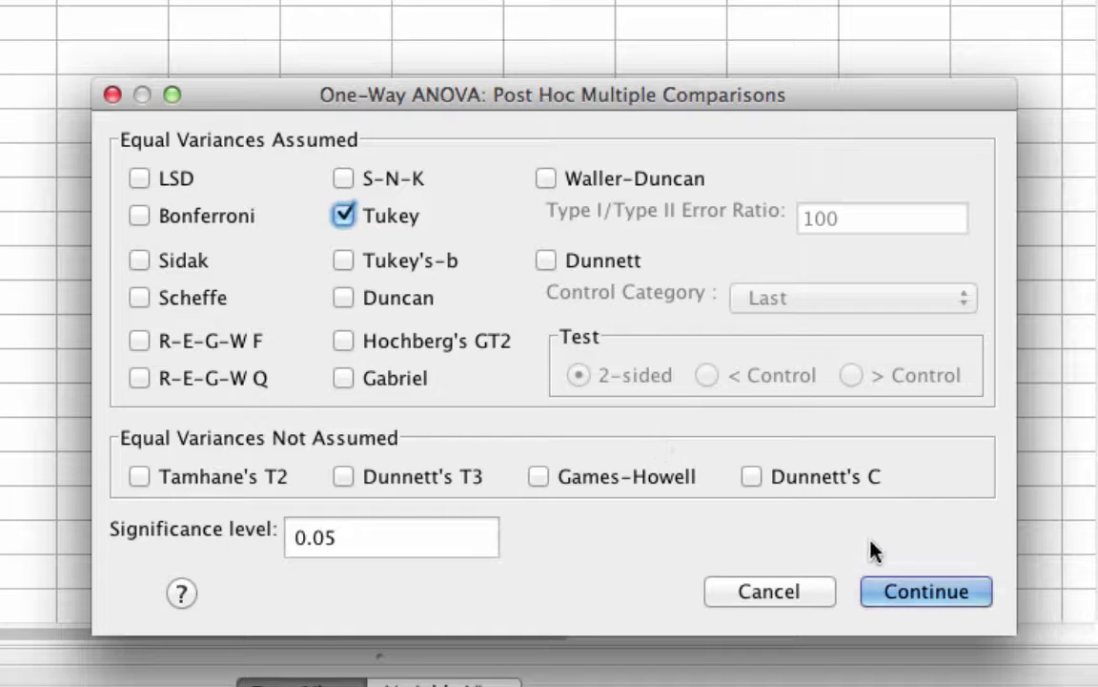
left_click(906, 595)
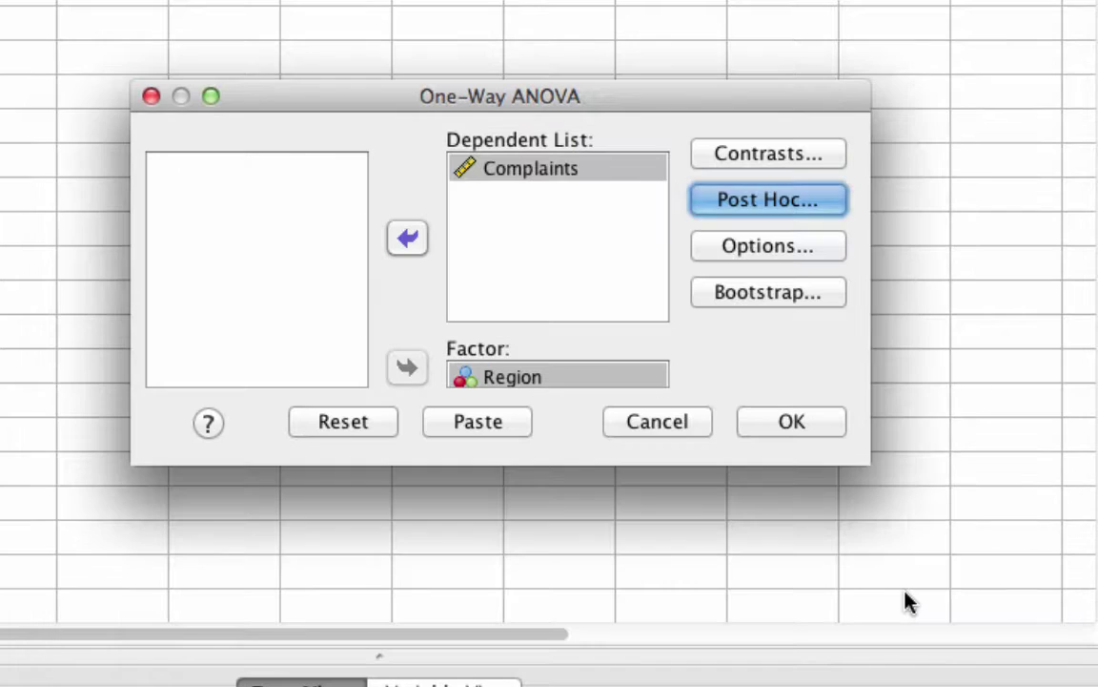
Turn on Descriptive statistics and the Homogeneity of variance test in Options.
left_click(793, 246)
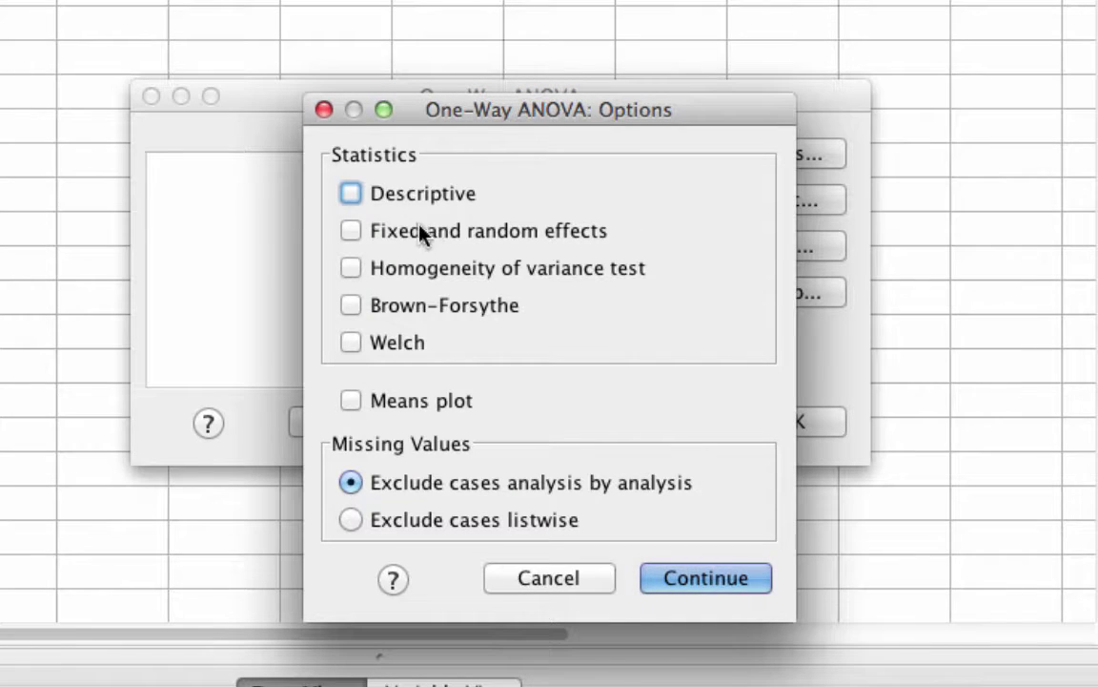
left_click(353, 196)
left_click(352, 269)
left_click(695, 578)
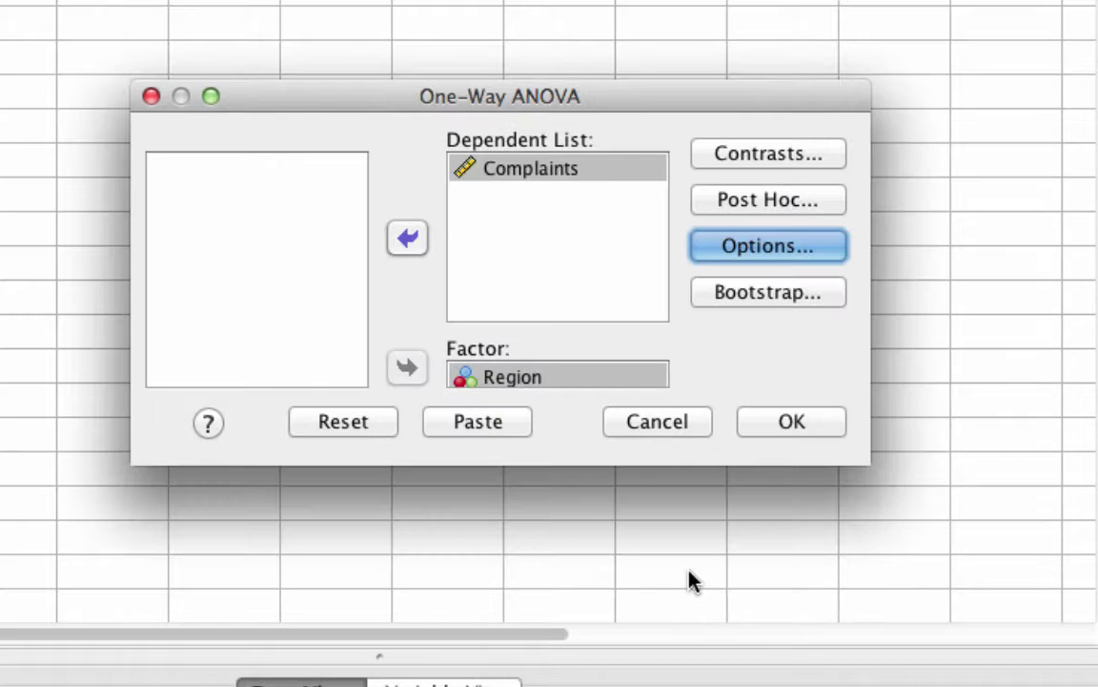